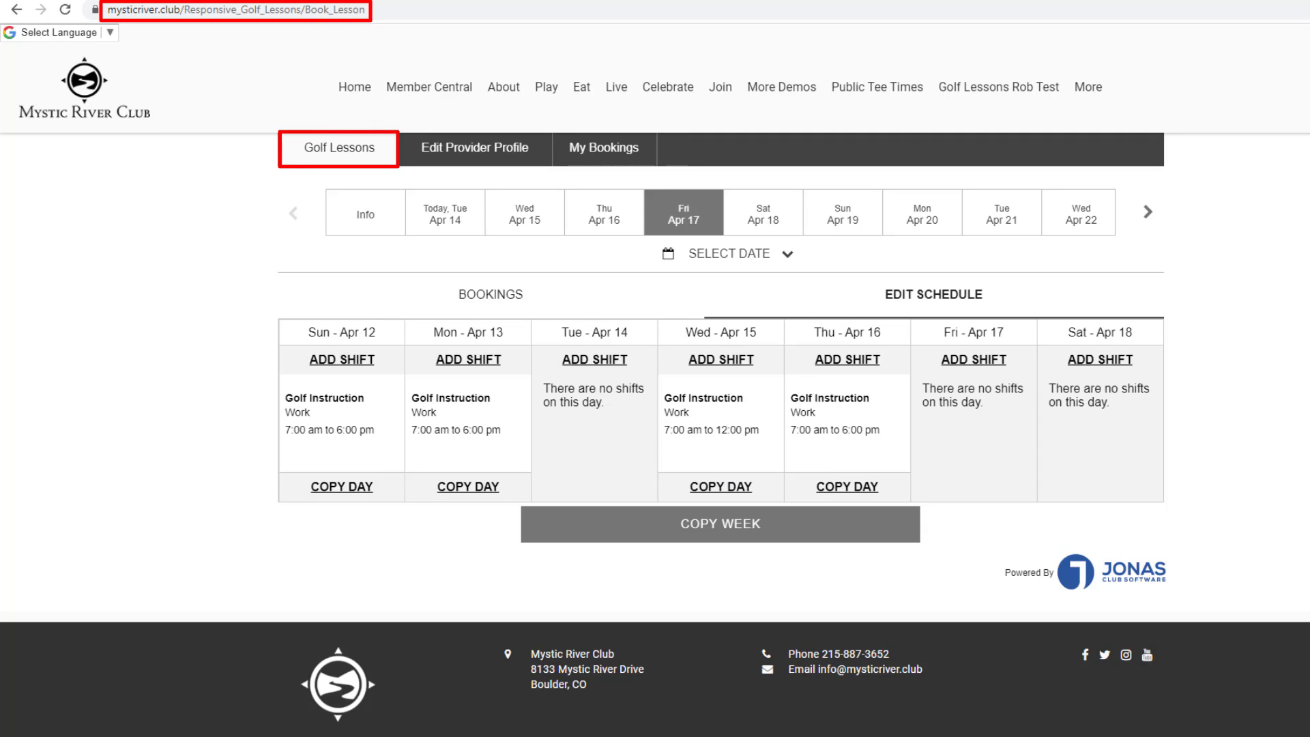
Step: Choose the golf instructor in the provider profile's dropdown, then return to the Golf Lessons booking page
click(415, 162)
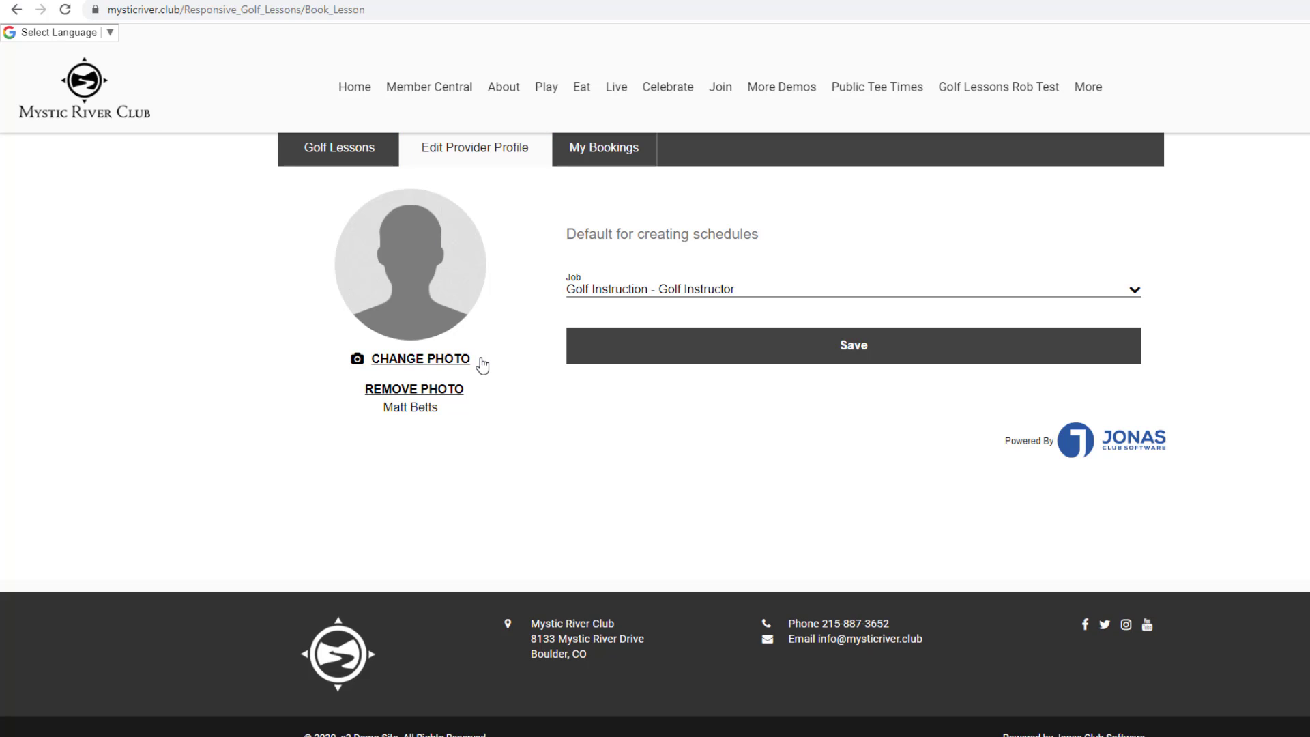
click(483, 333)
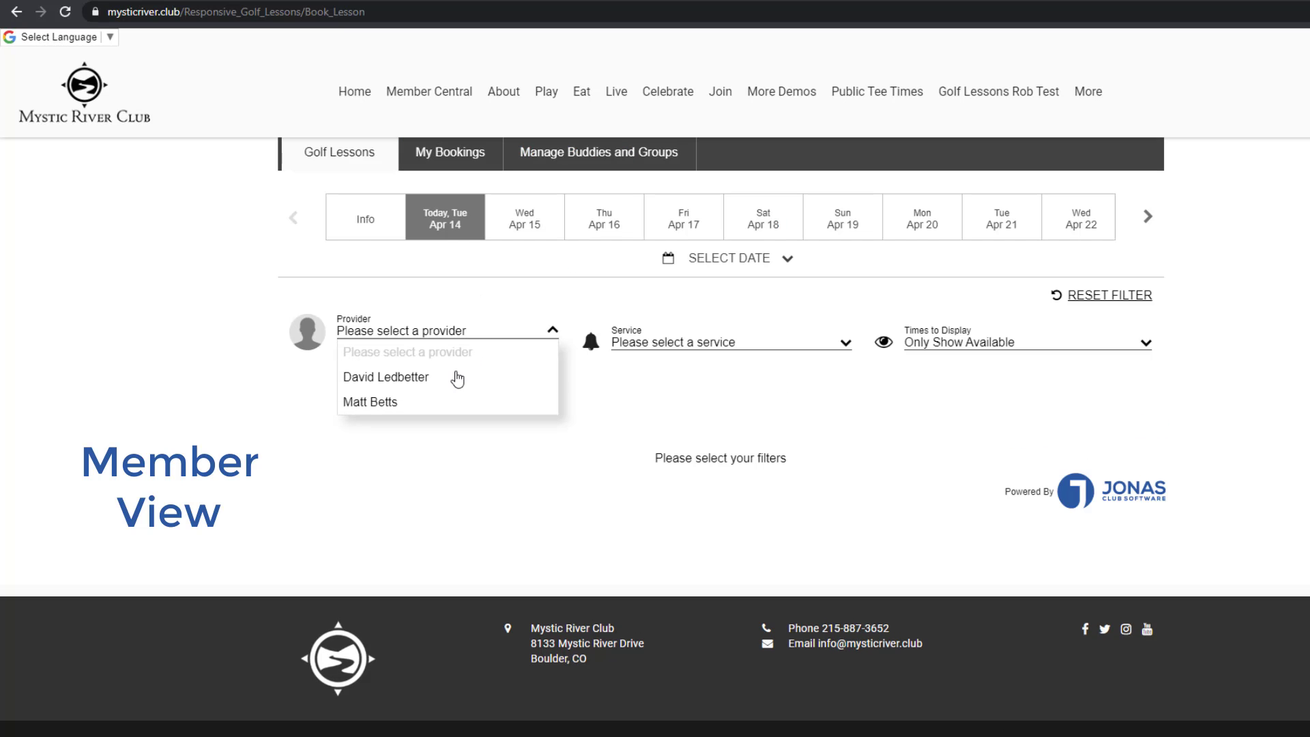
click(448, 402)
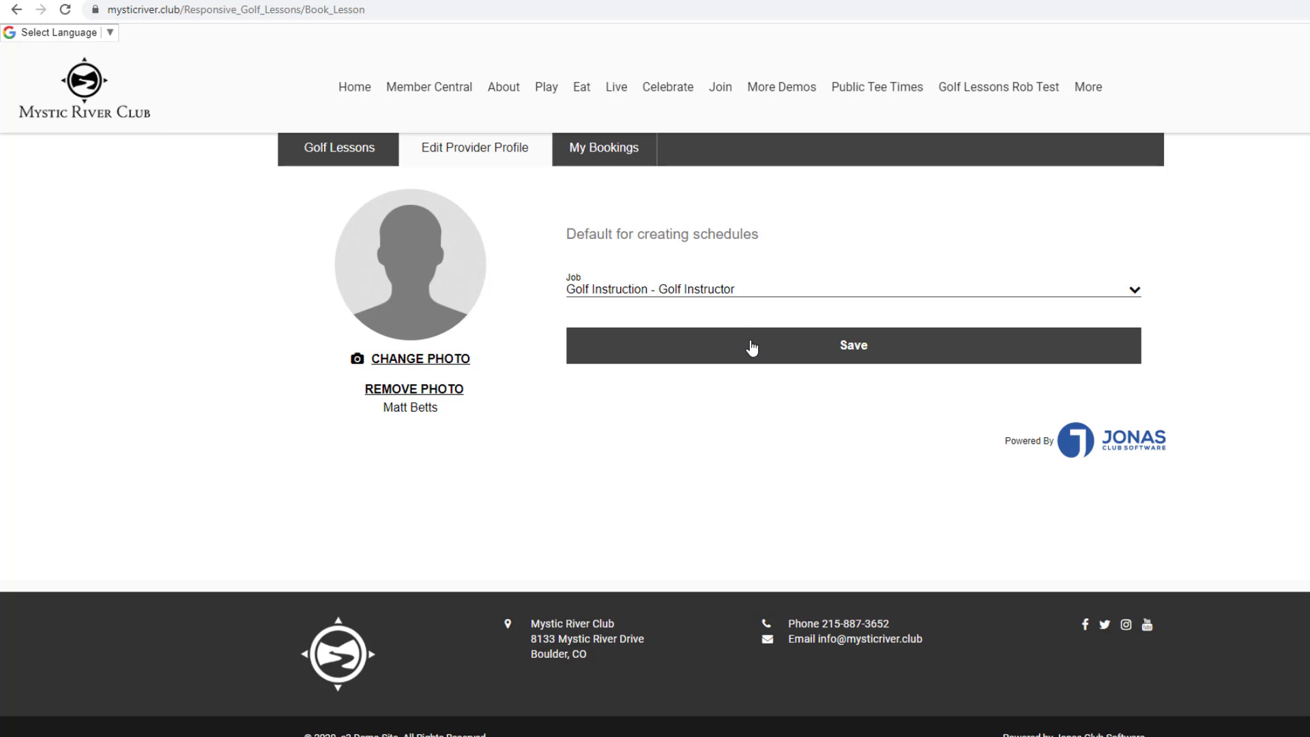
click(386, 163)
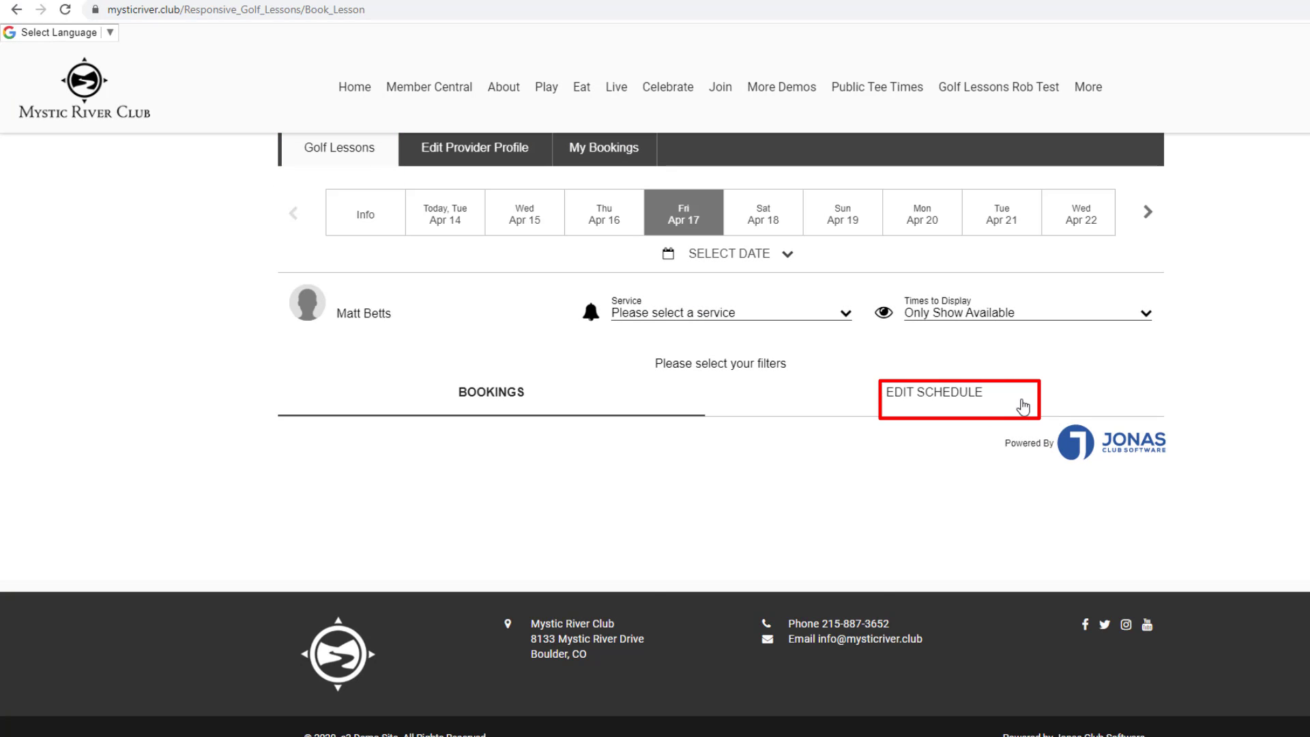
Step: Open the provider's Edit Schedule for Apr 12–18 and pick Wednesday April 15 from the date picker
click(1023, 407)
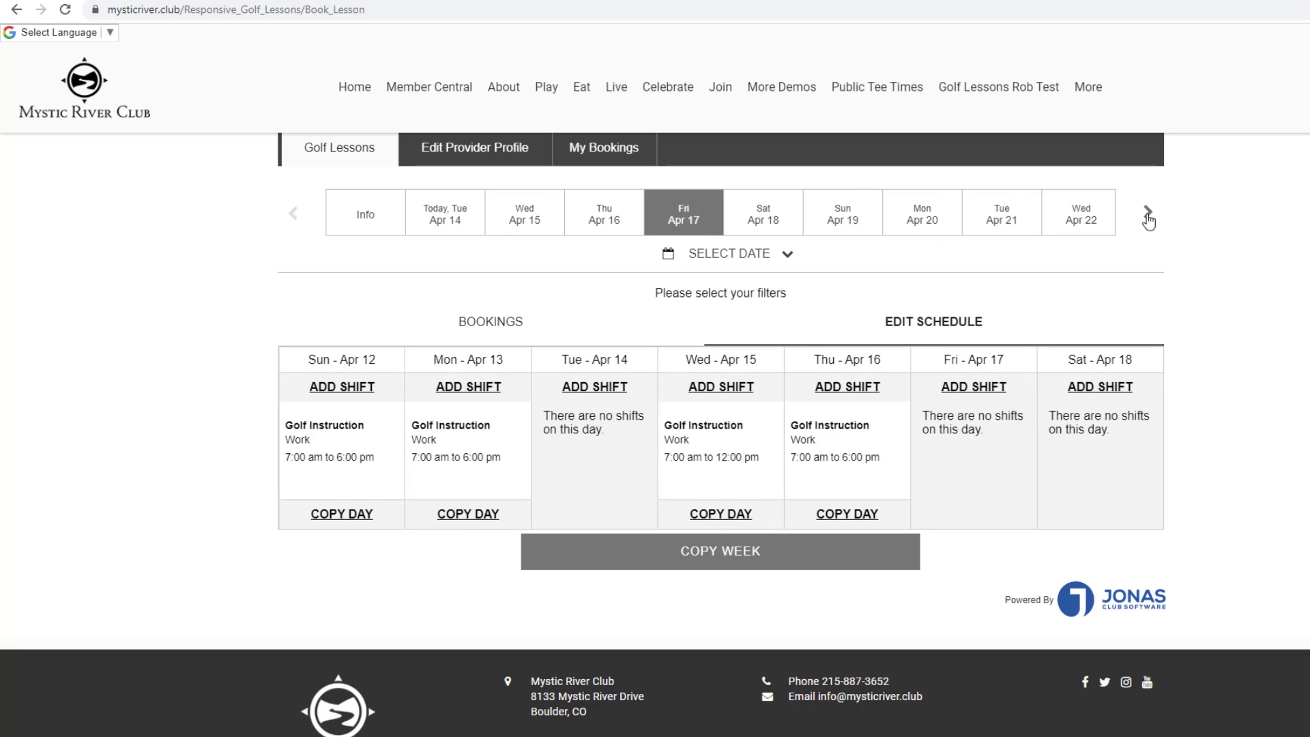
click(1148, 215)
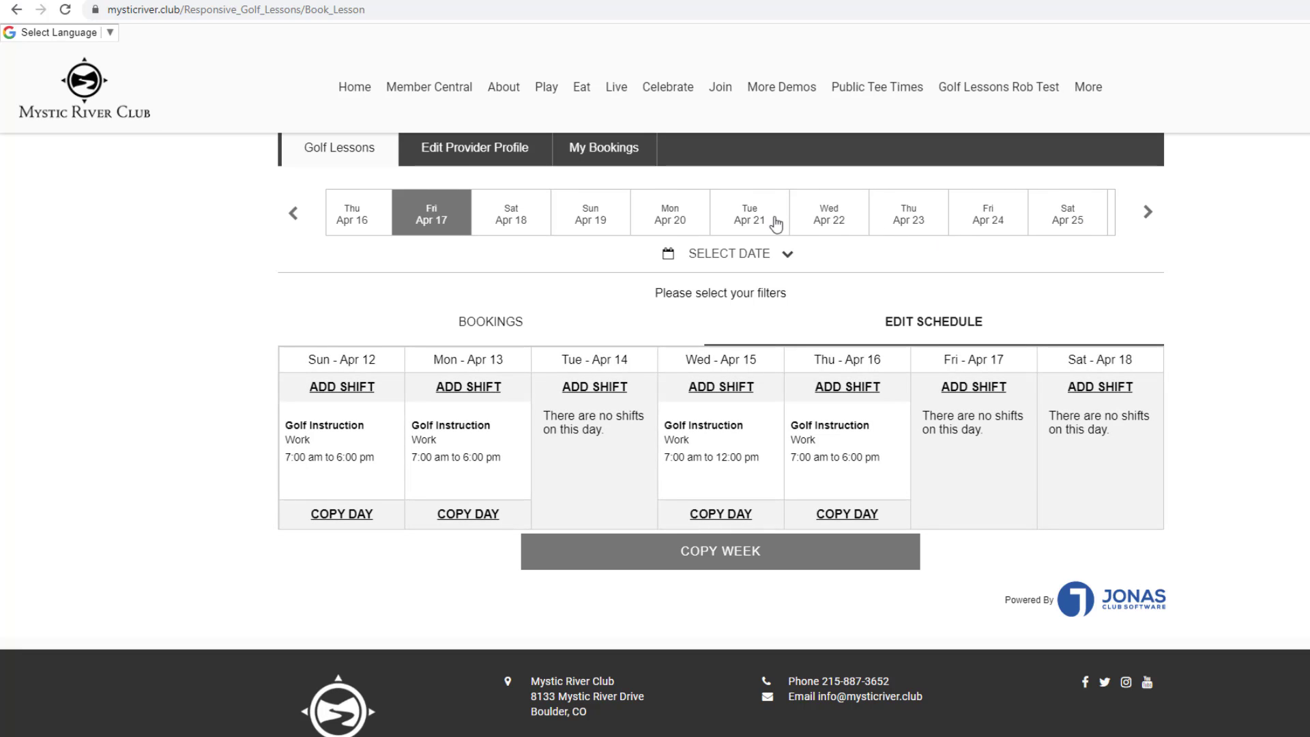
click(293, 225)
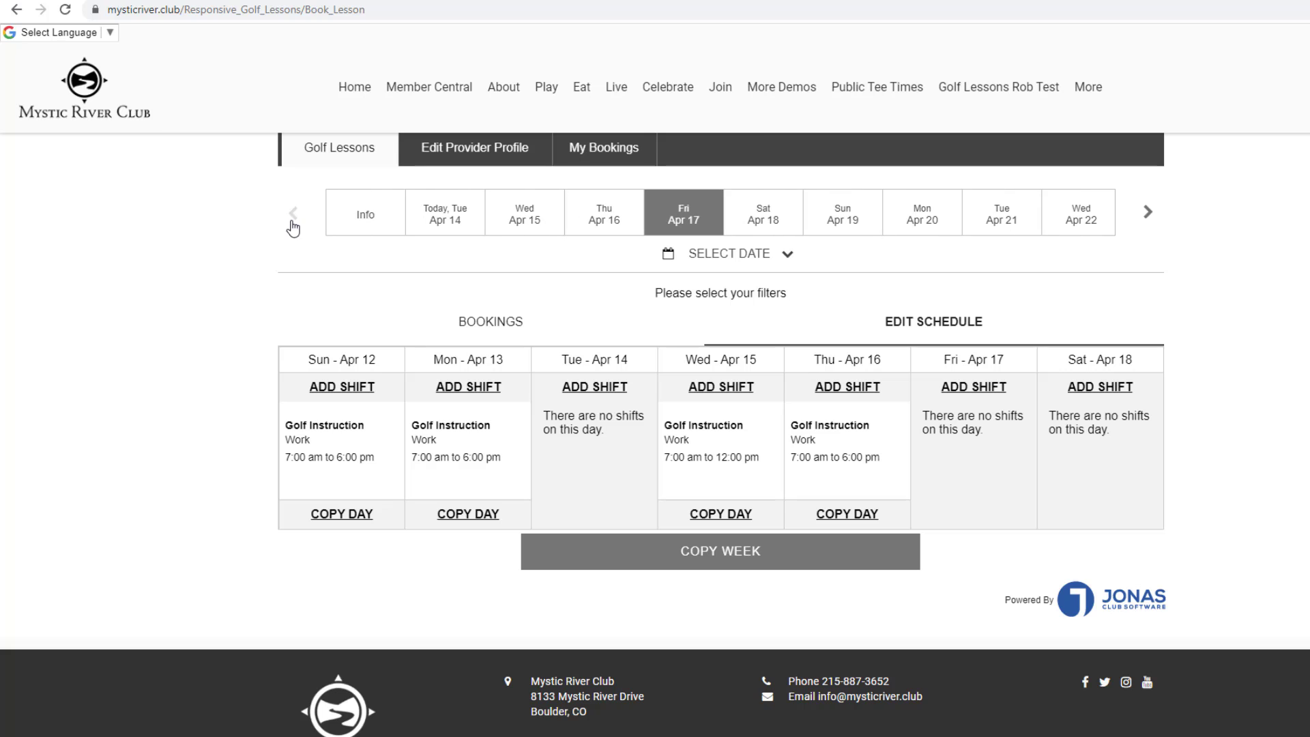
click(764, 263)
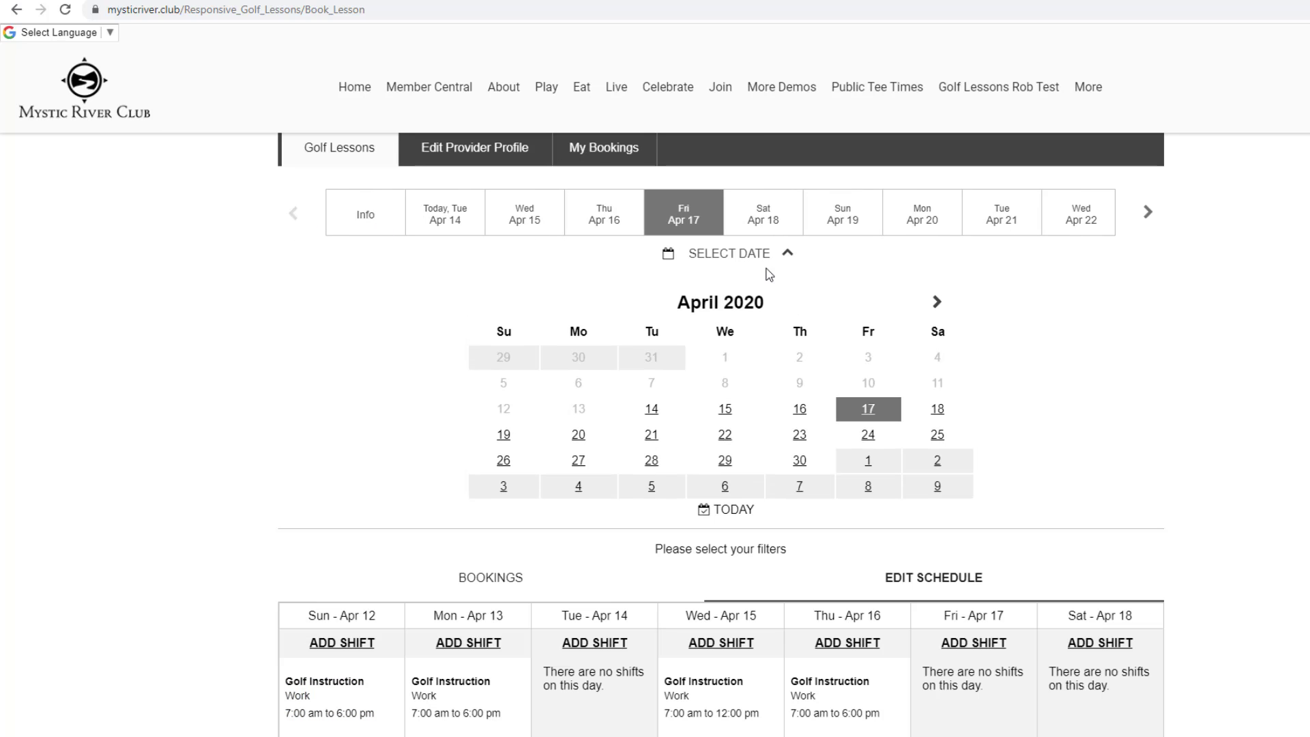
click(725, 410)
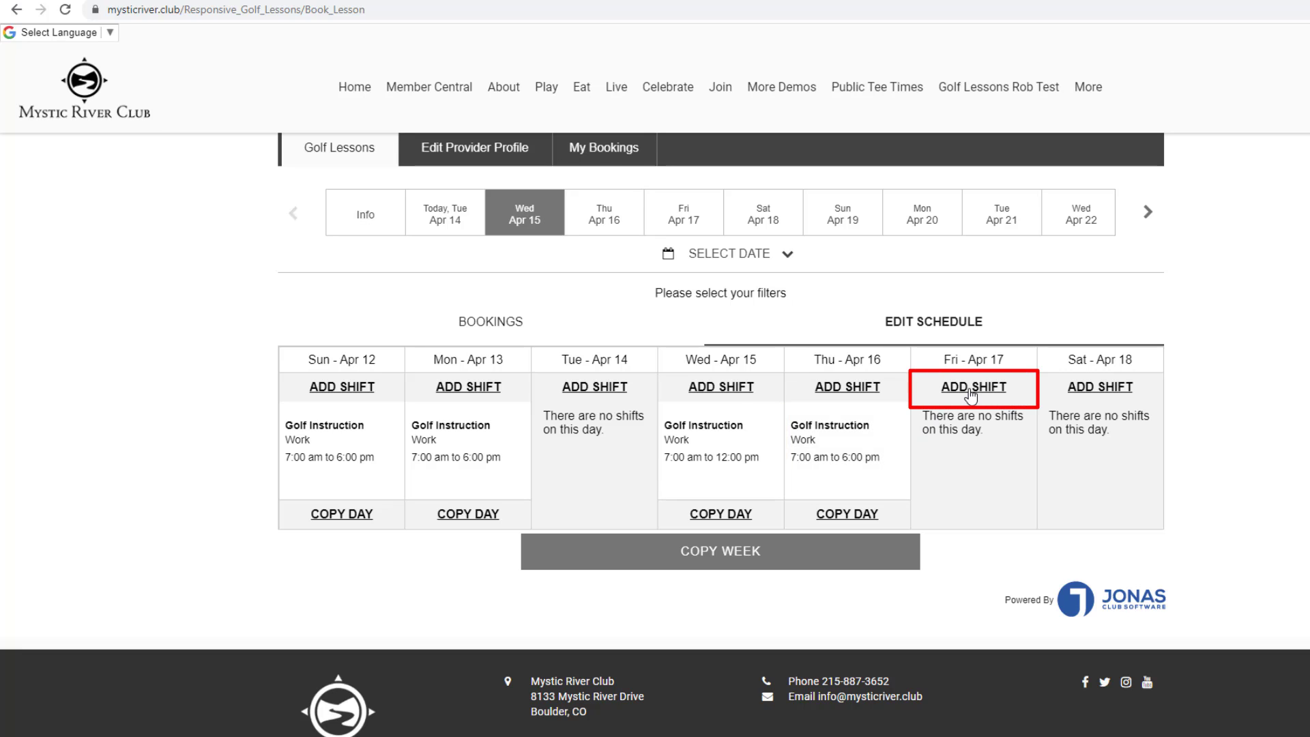
Step: Fill in a new Fri Apr 17 shift: 7:00 am–5:00 pm, Golf Instruction - Golf Instructor, type Work
click(971, 389)
click(1002, 286)
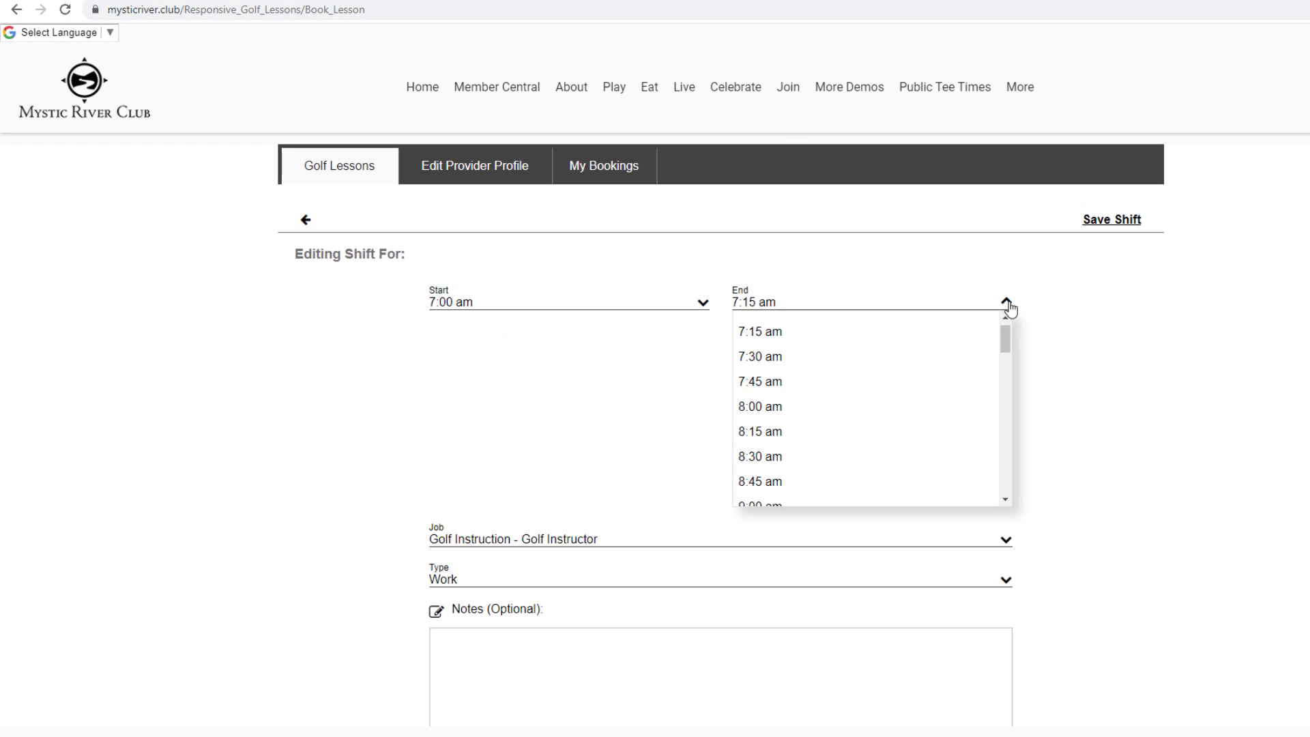
scroll(990, 341, down, 13)
click(985, 326)
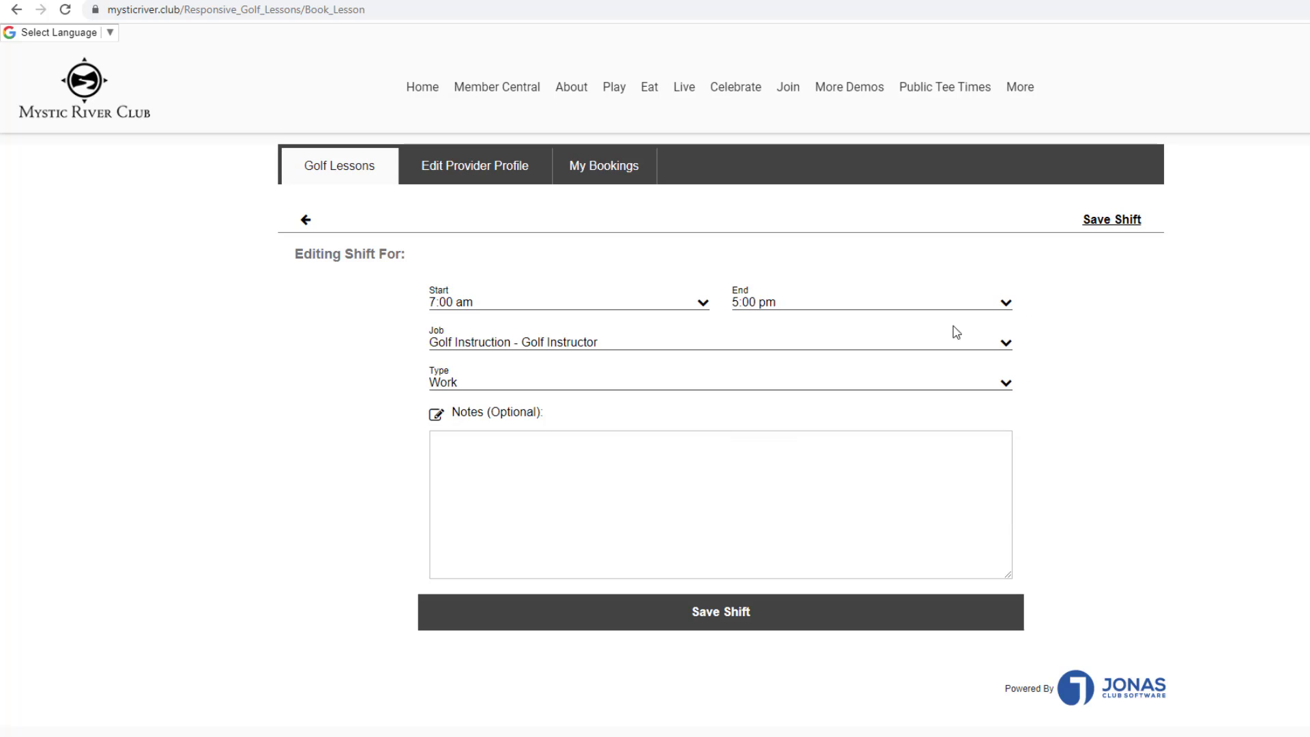
click(933, 341)
click(935, 359)
click(935, 385)
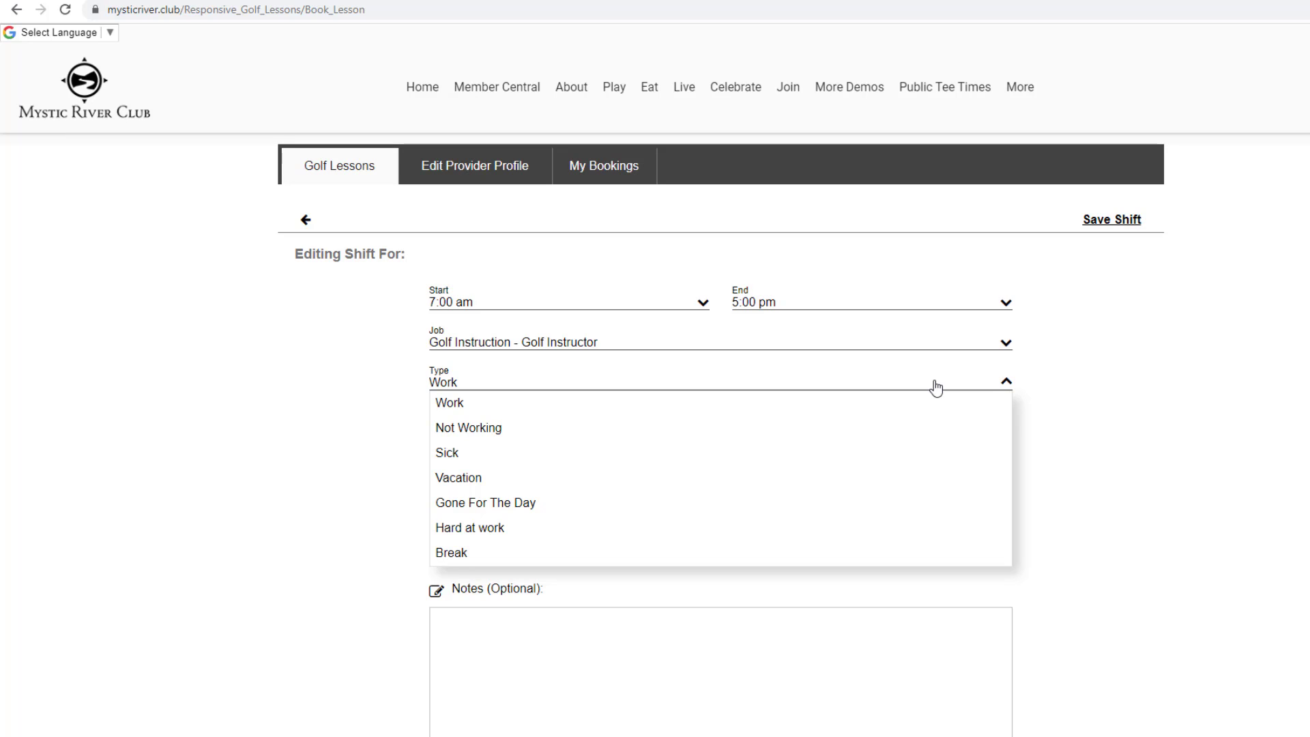
click(936, 386)
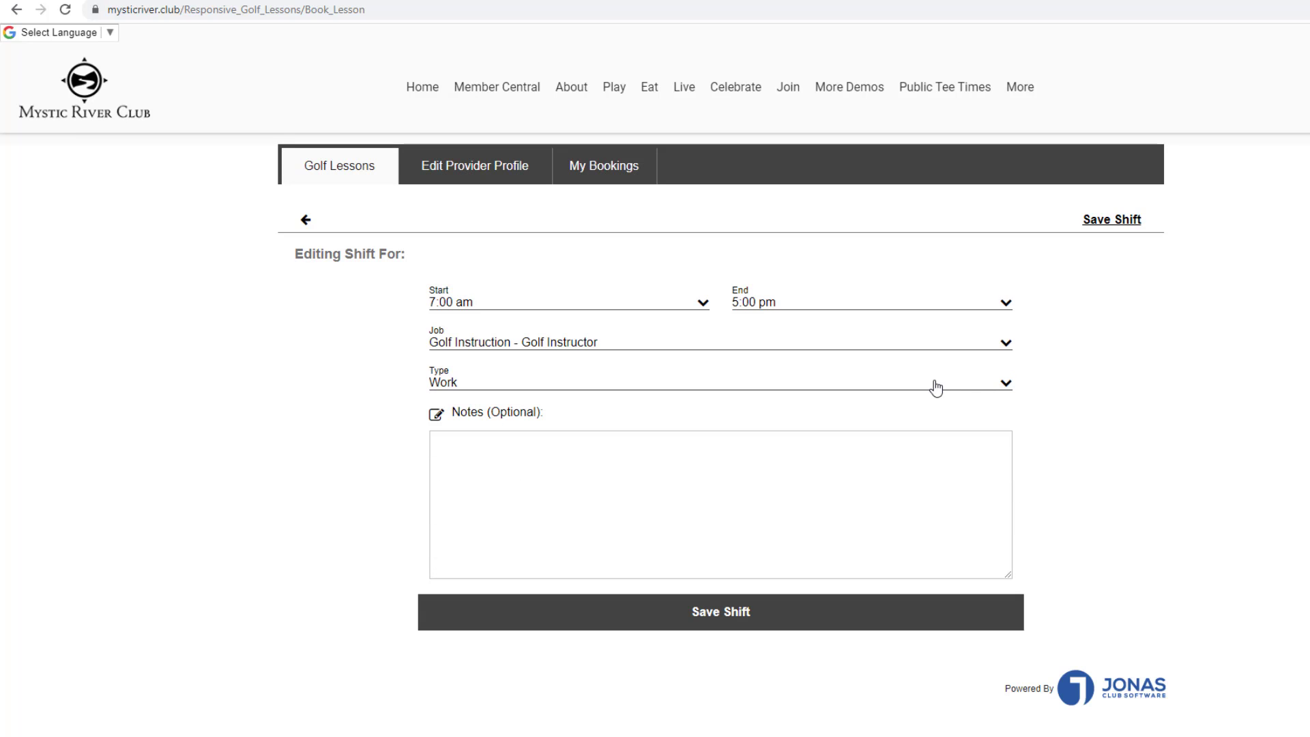
click(935, 445)
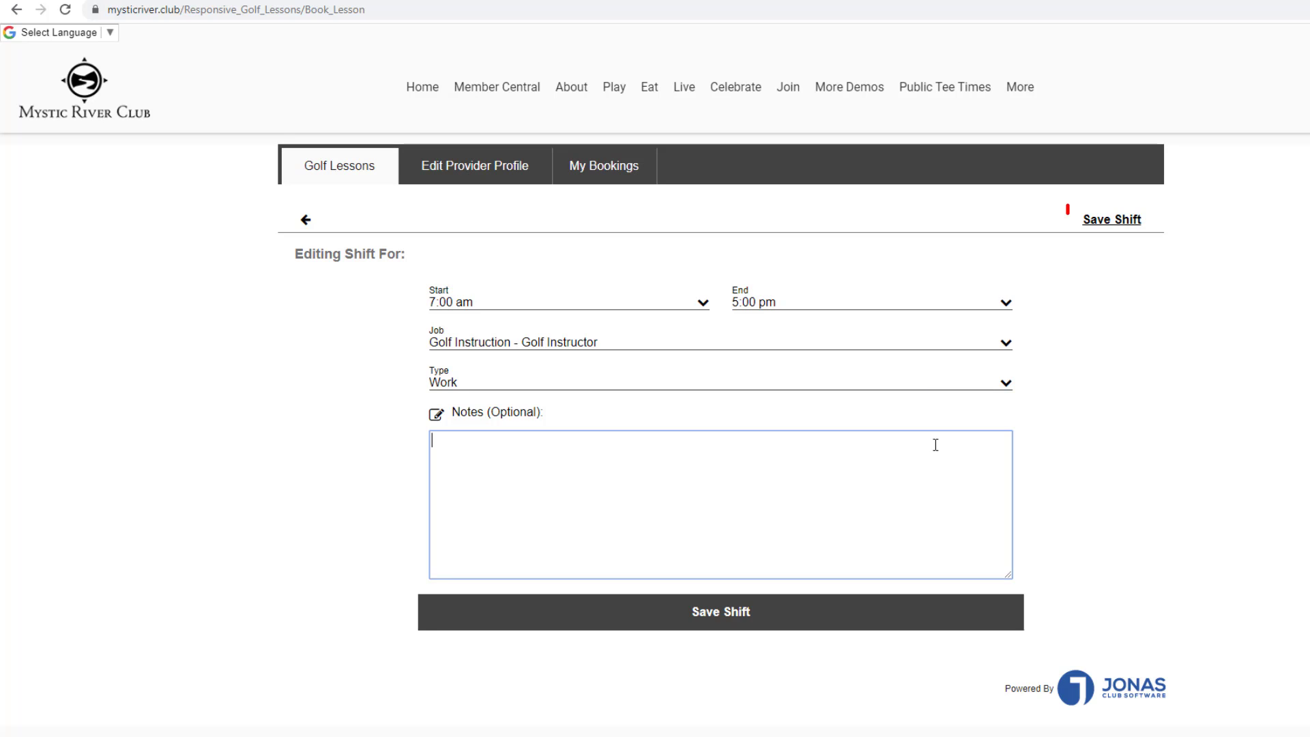
Step: Save the Fri Apr 17 shift, then reopen it, review its shift types, and delete it
click(912, 616)
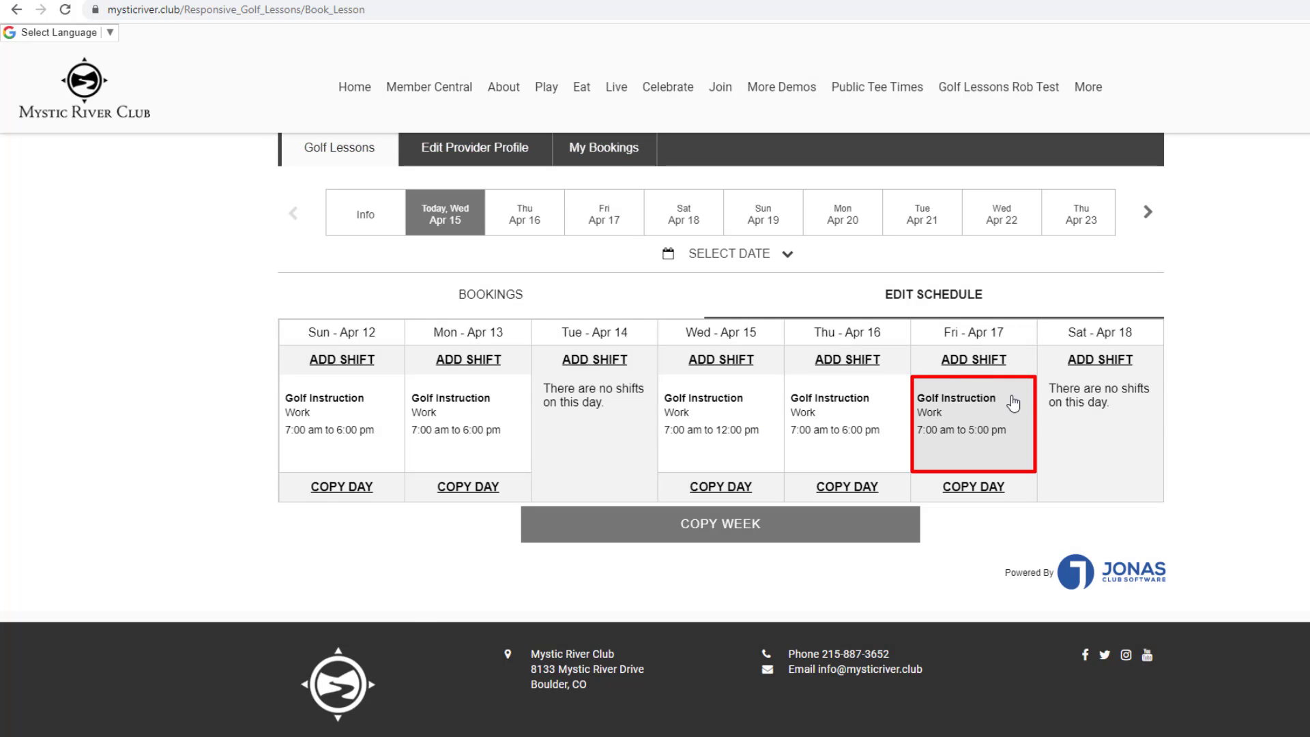
click(929, 403)
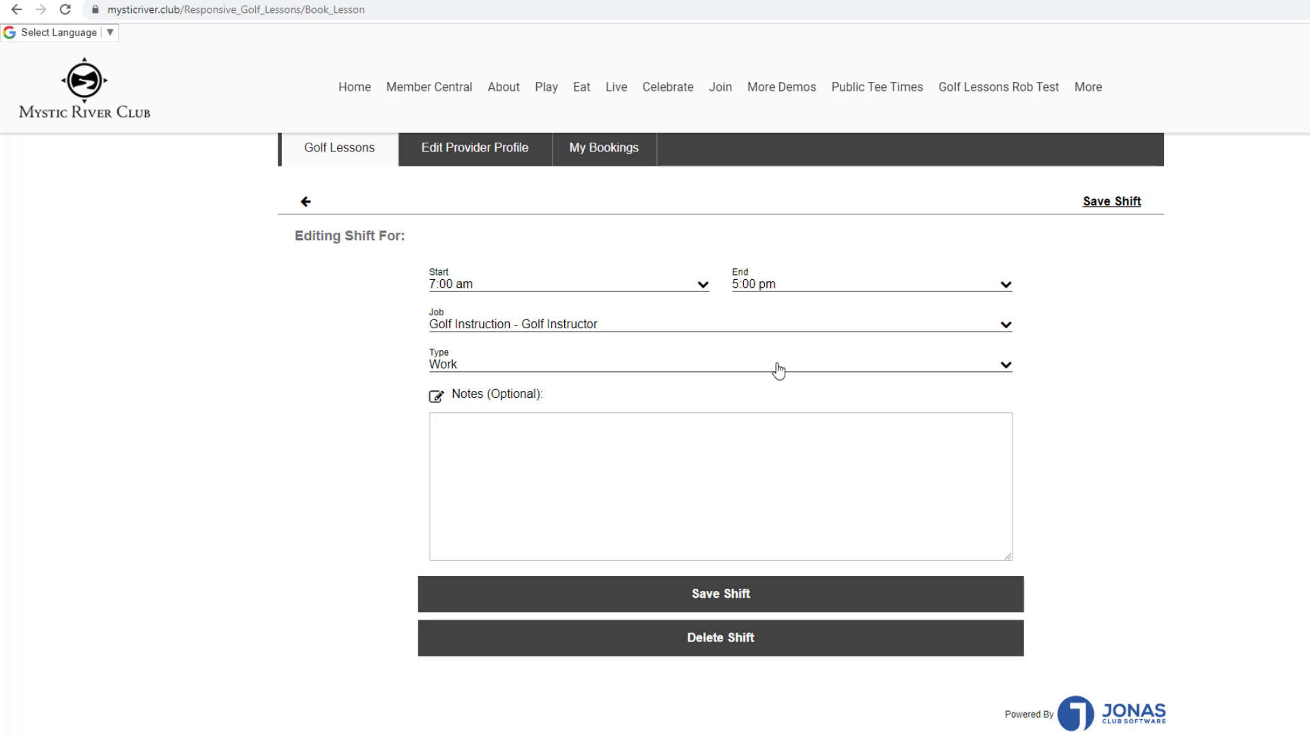
click(779, 369)
click(781, 641)
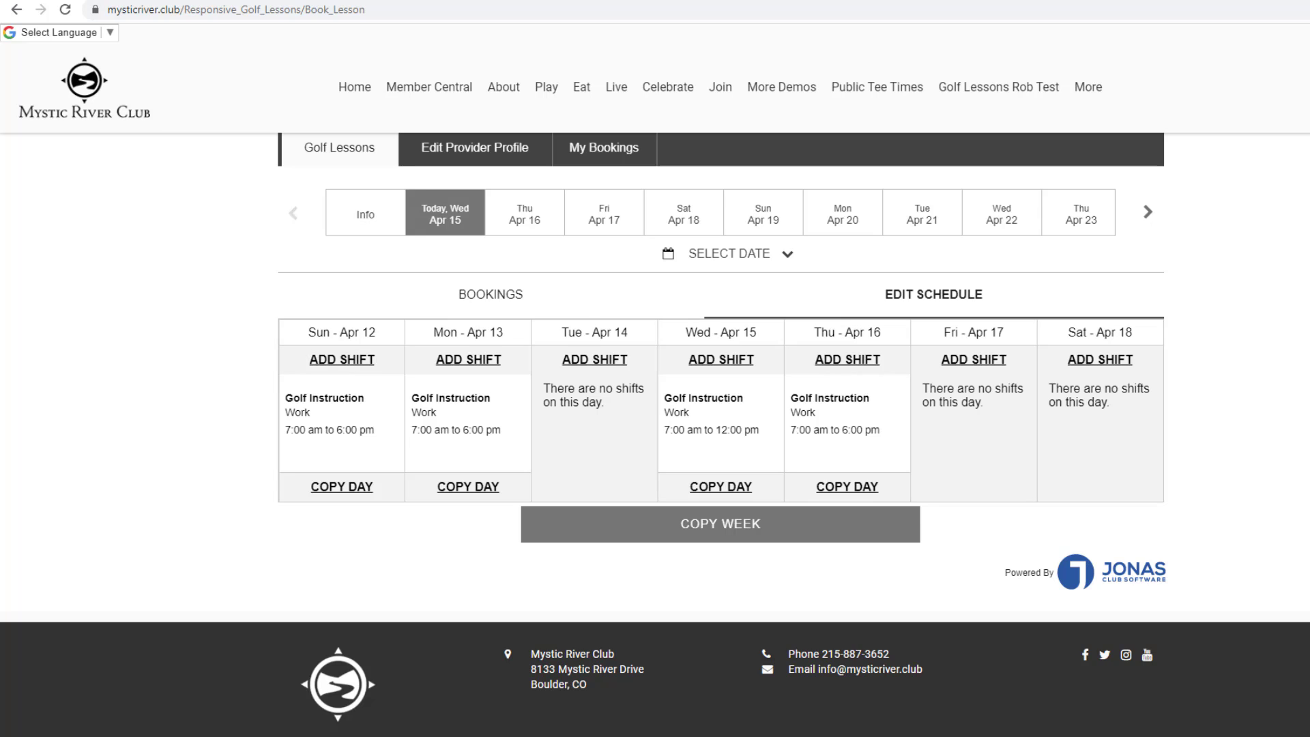
Step: Copy Sun Apr 12's 7:00 am–6:00 pm Golf Instruction shift to Sat Apr 18 only
click(392, 489)
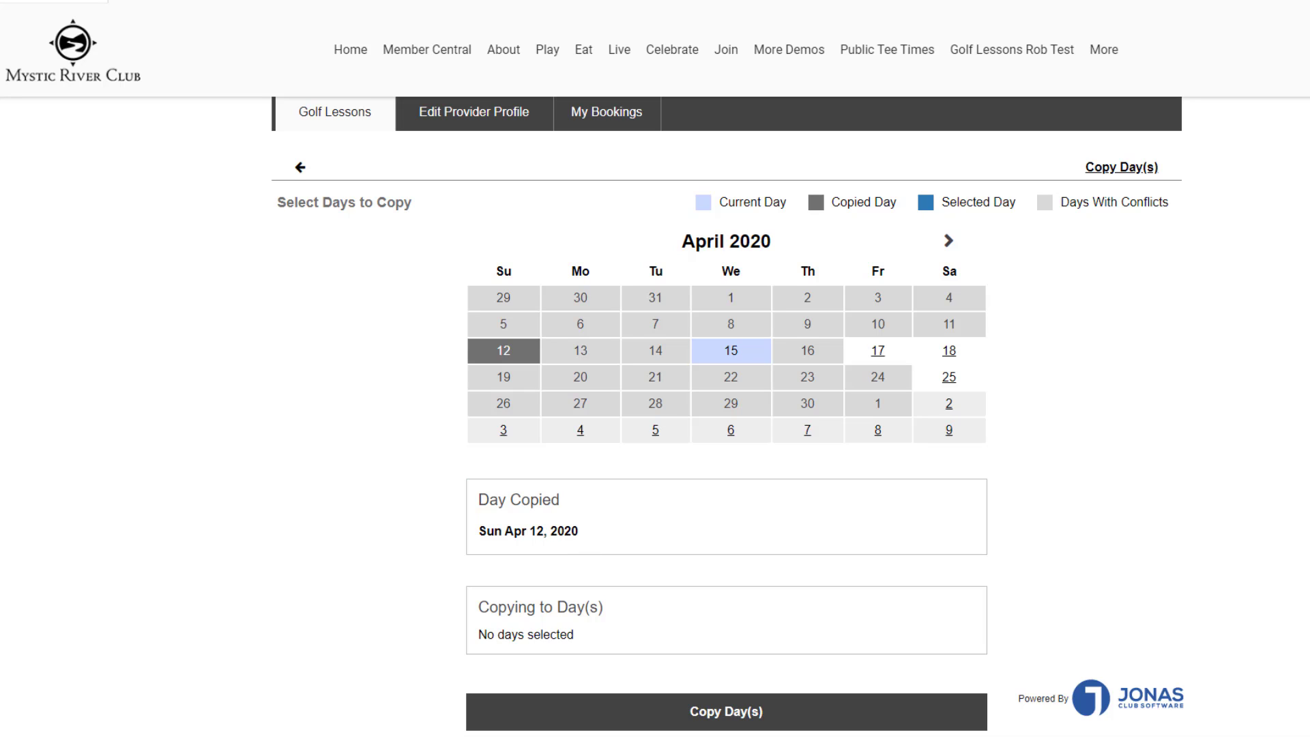
click(890, 354)
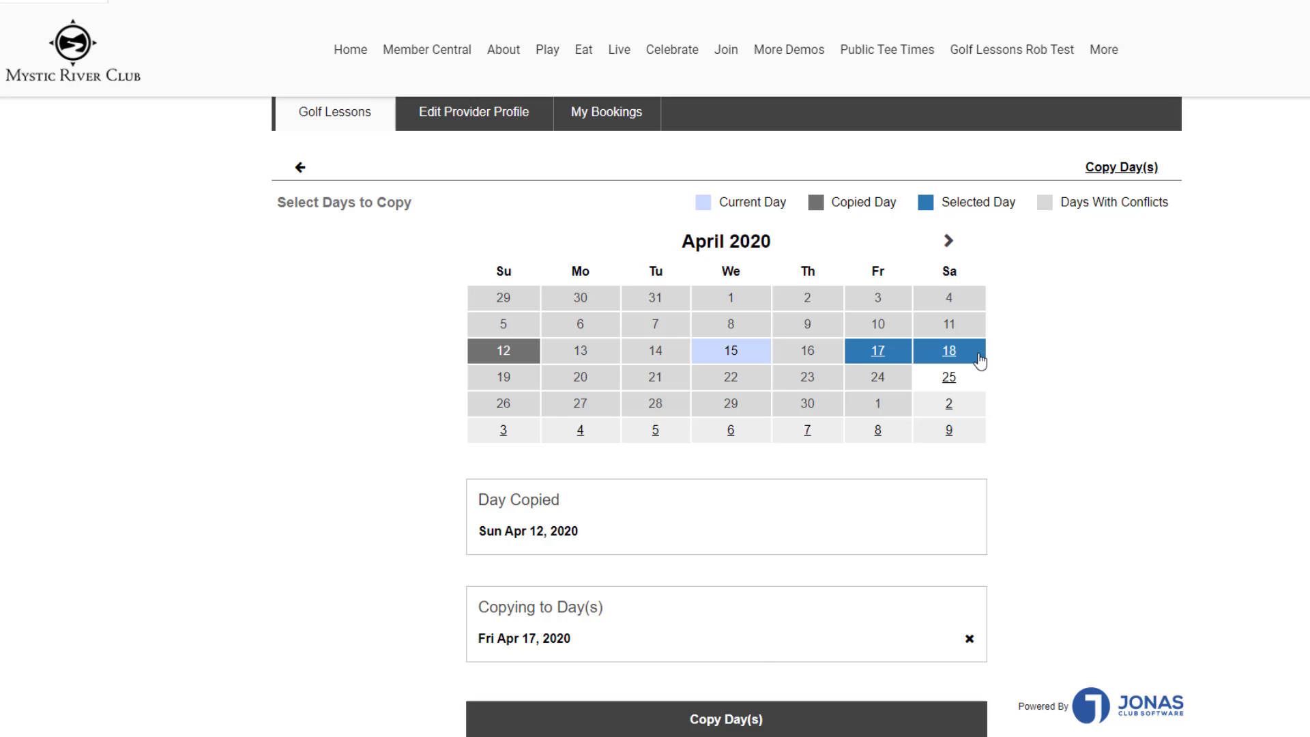
click(977, 356)
click(974, 378)
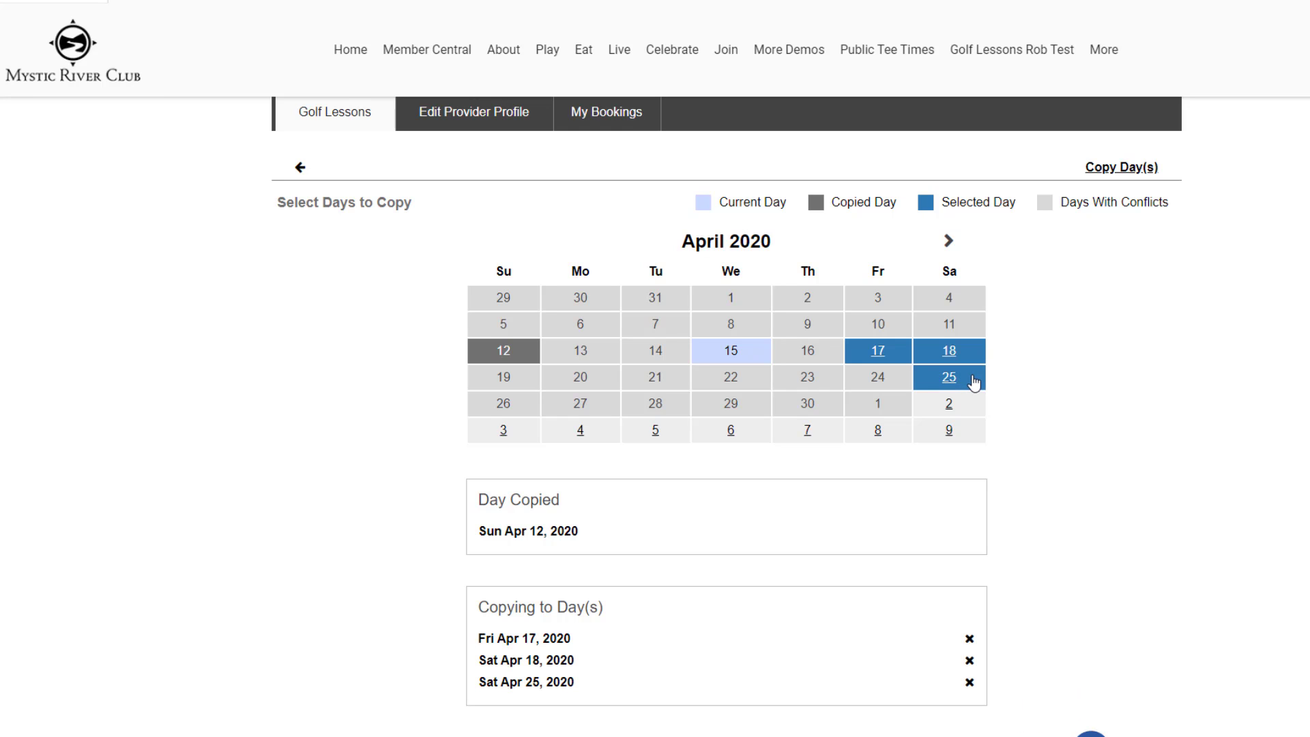
click(974, 381)
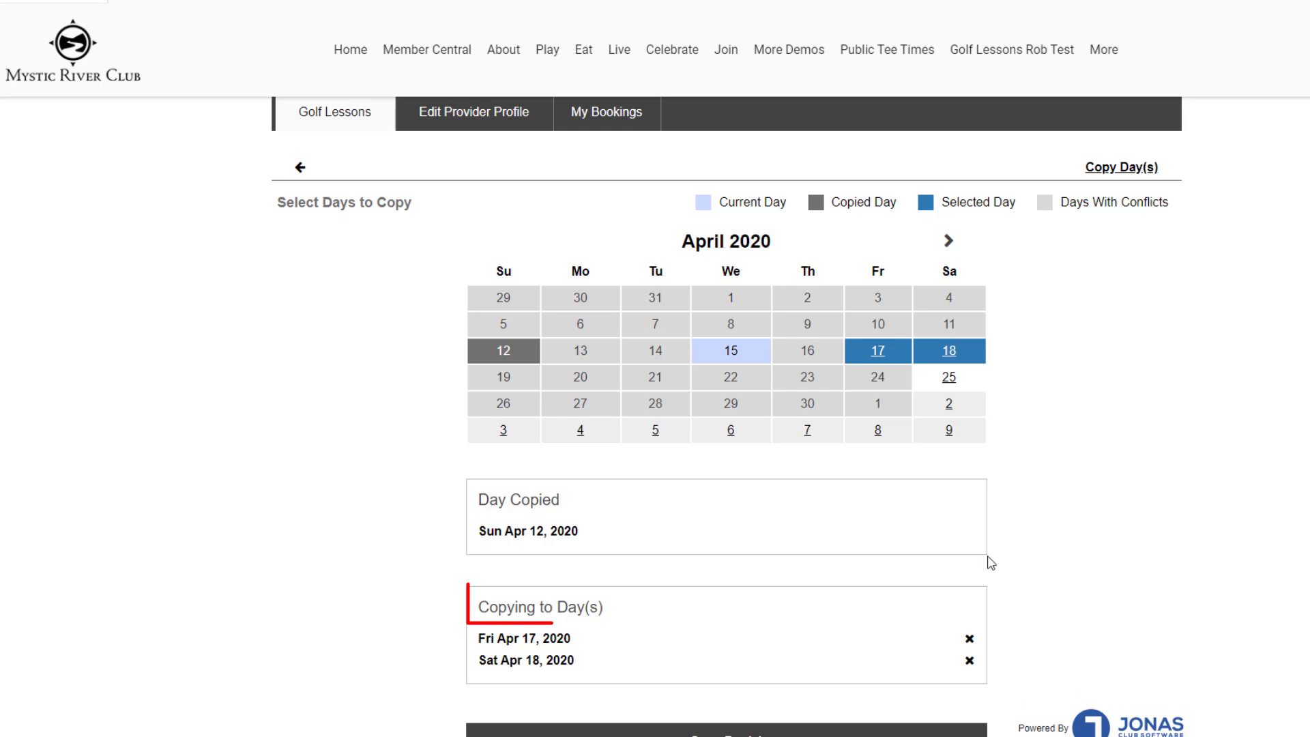
click(969, 639)
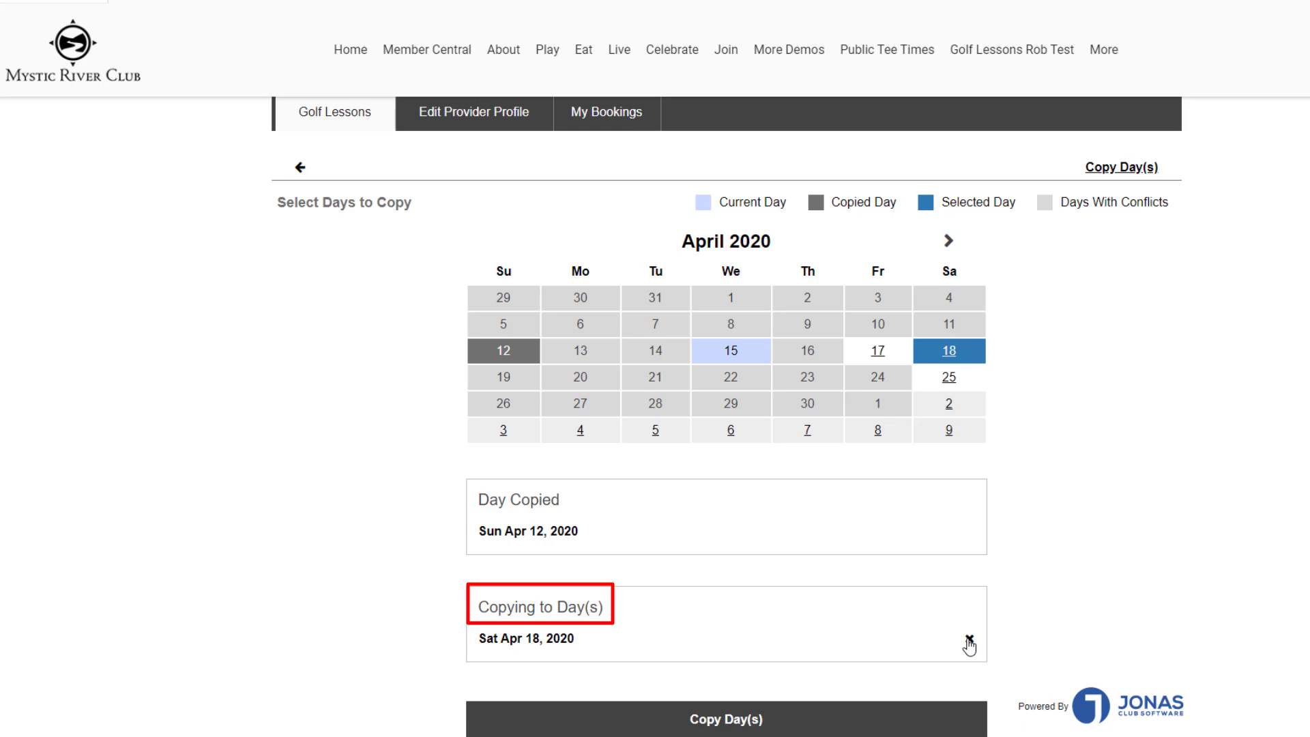
click(792, 723)
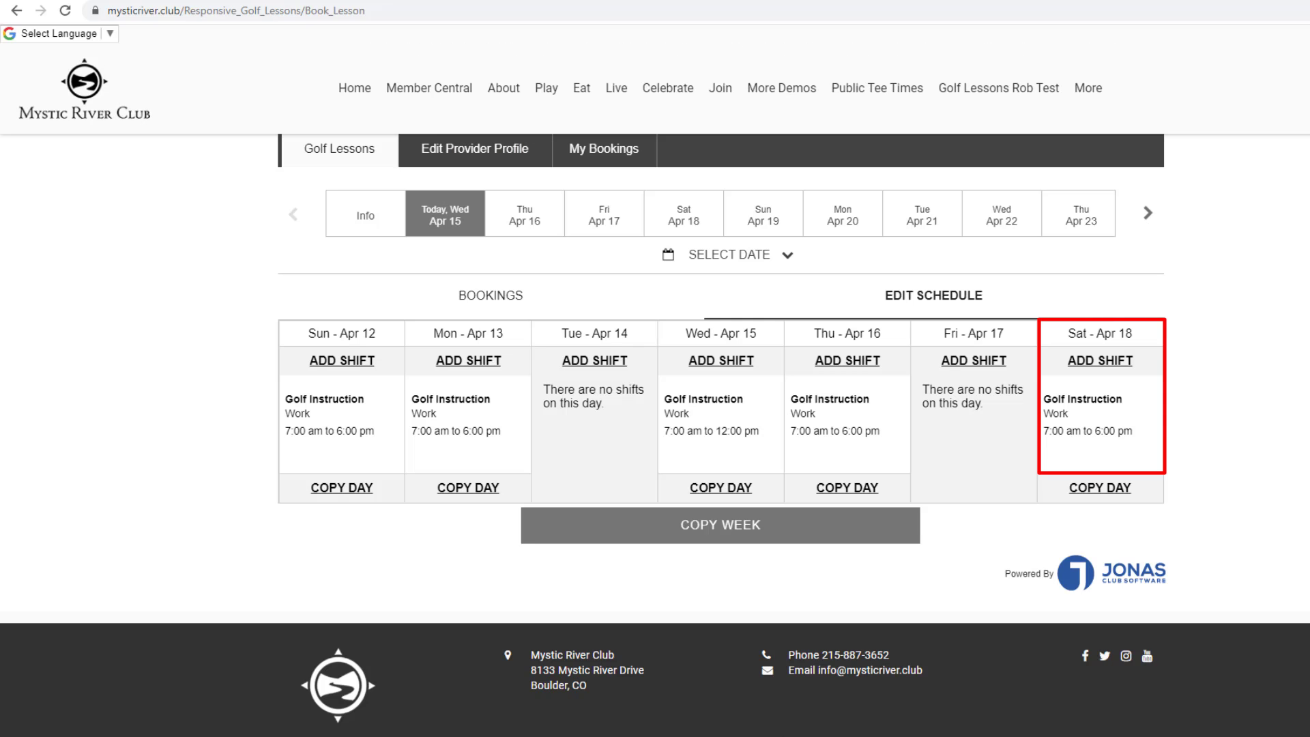
Step: Copy all shifts from the Apr 12–18 week to the week of May 3–9
click(647, 519)
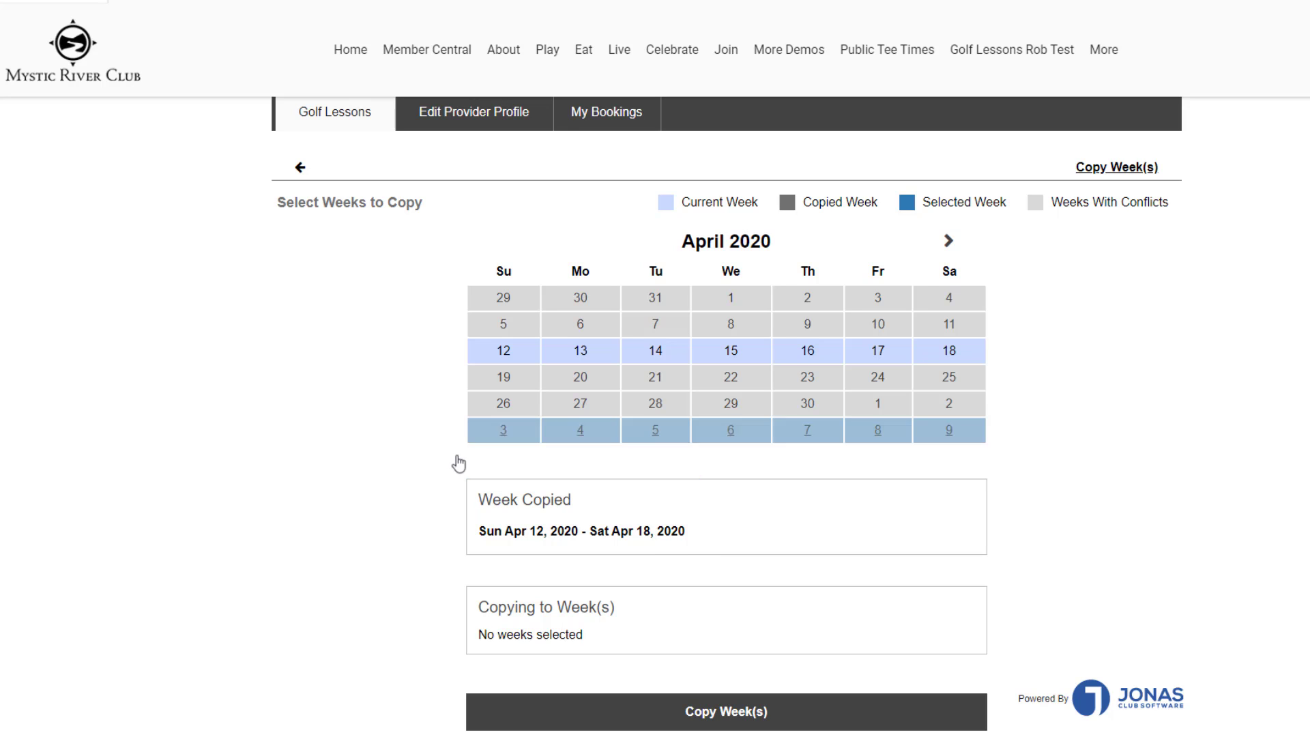
click(513, 435)
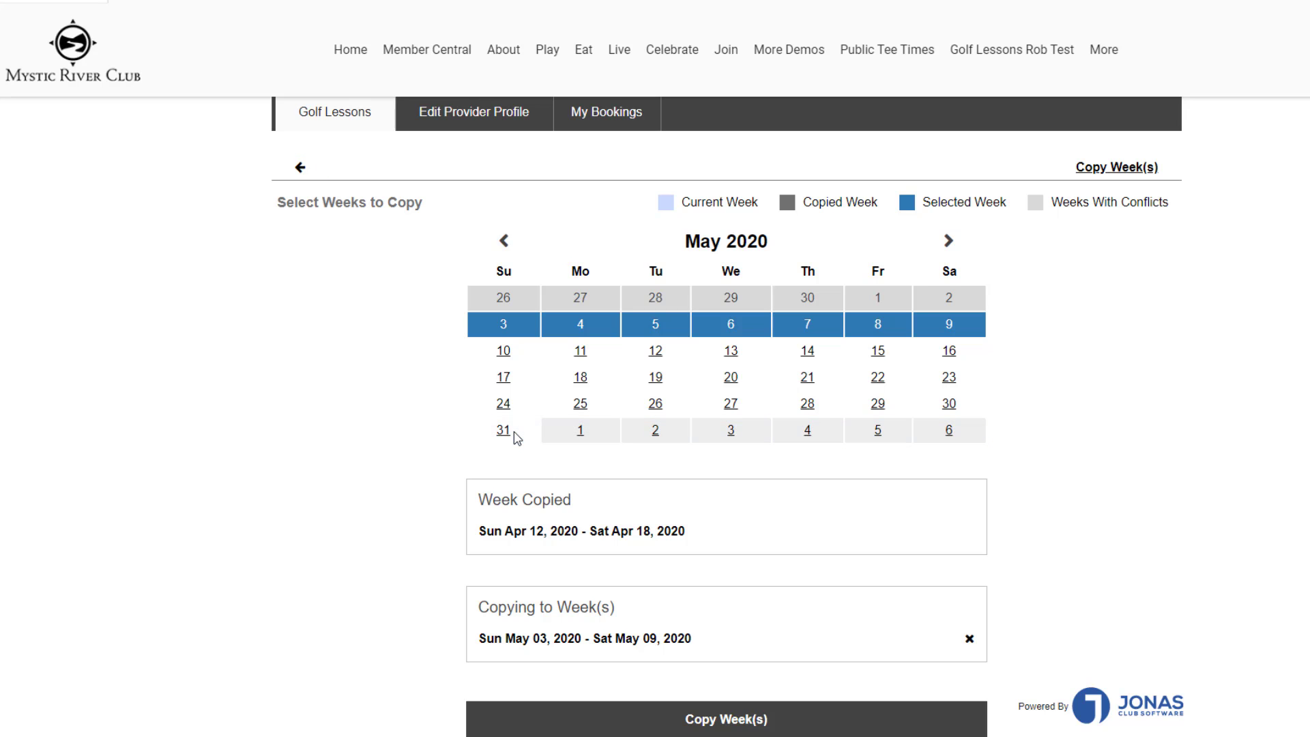
click(866, 720)
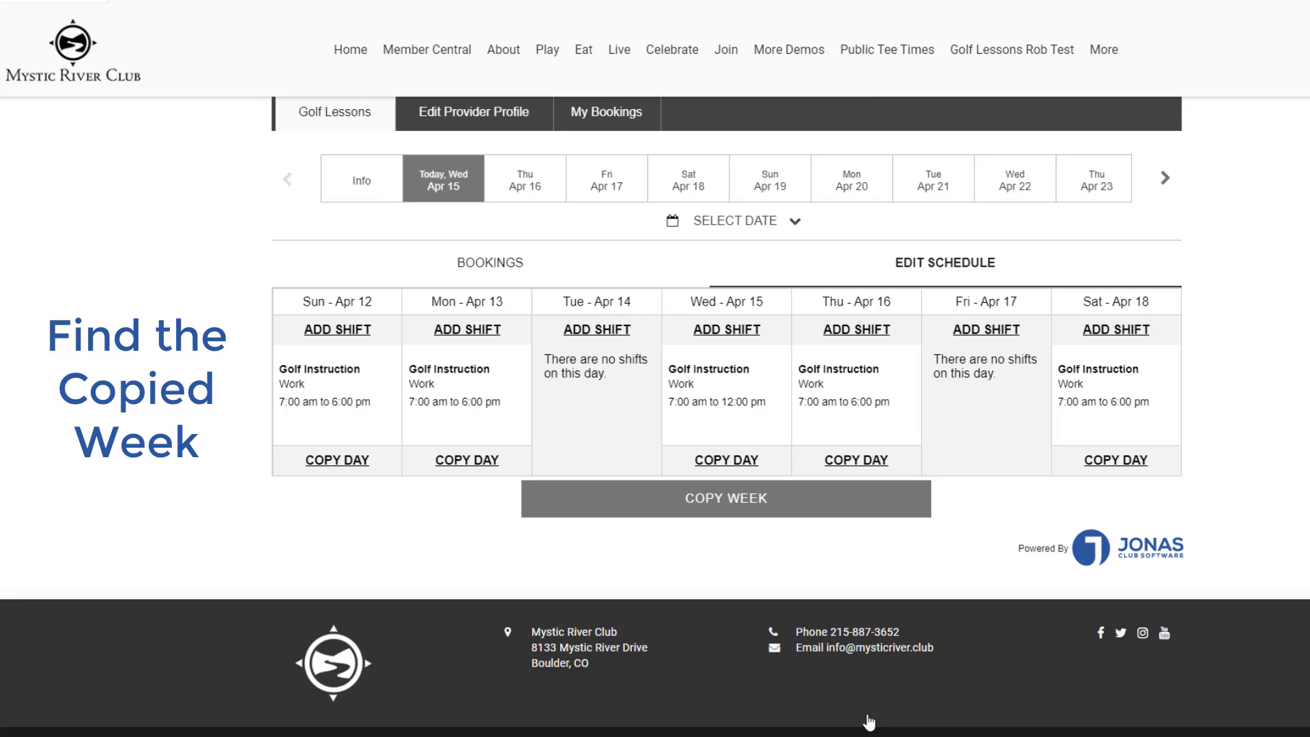
Step: Move the schedule ahead to Sun May 3 to view the copied May 3–9 shifts
click(1163, 181)
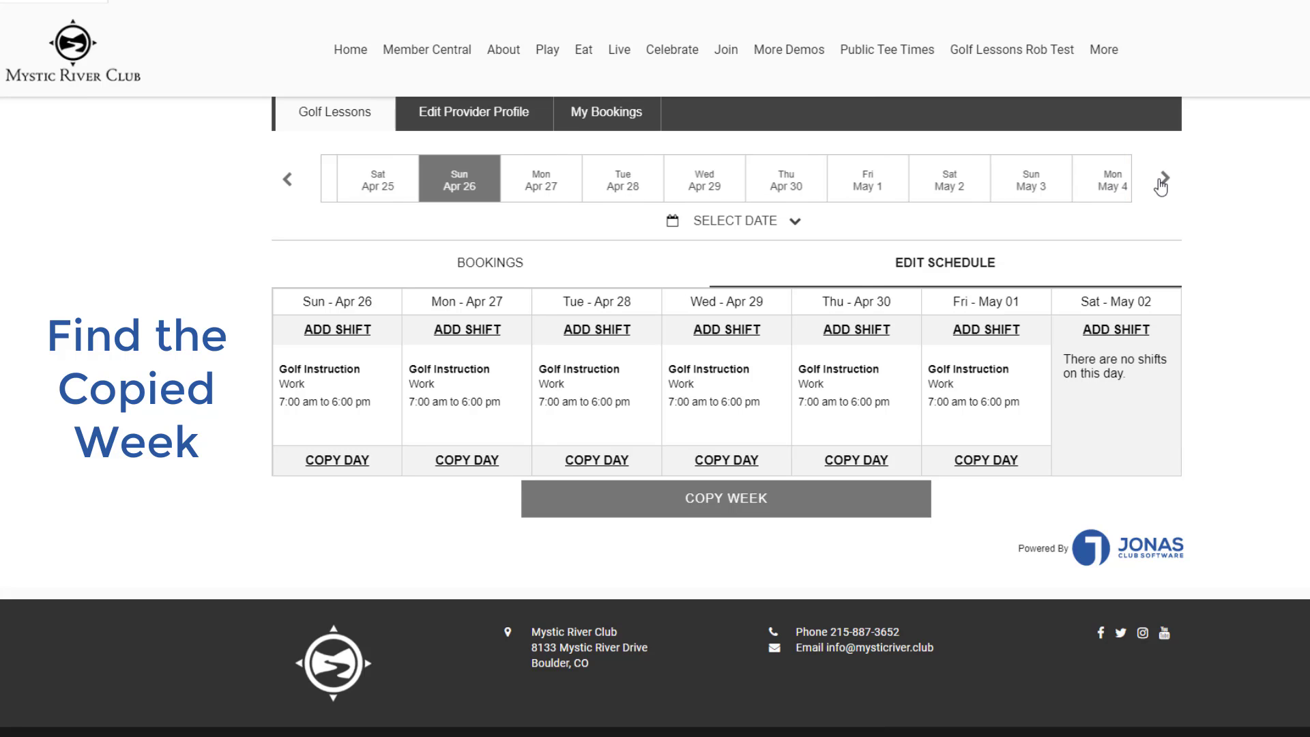
click(1043, 185)
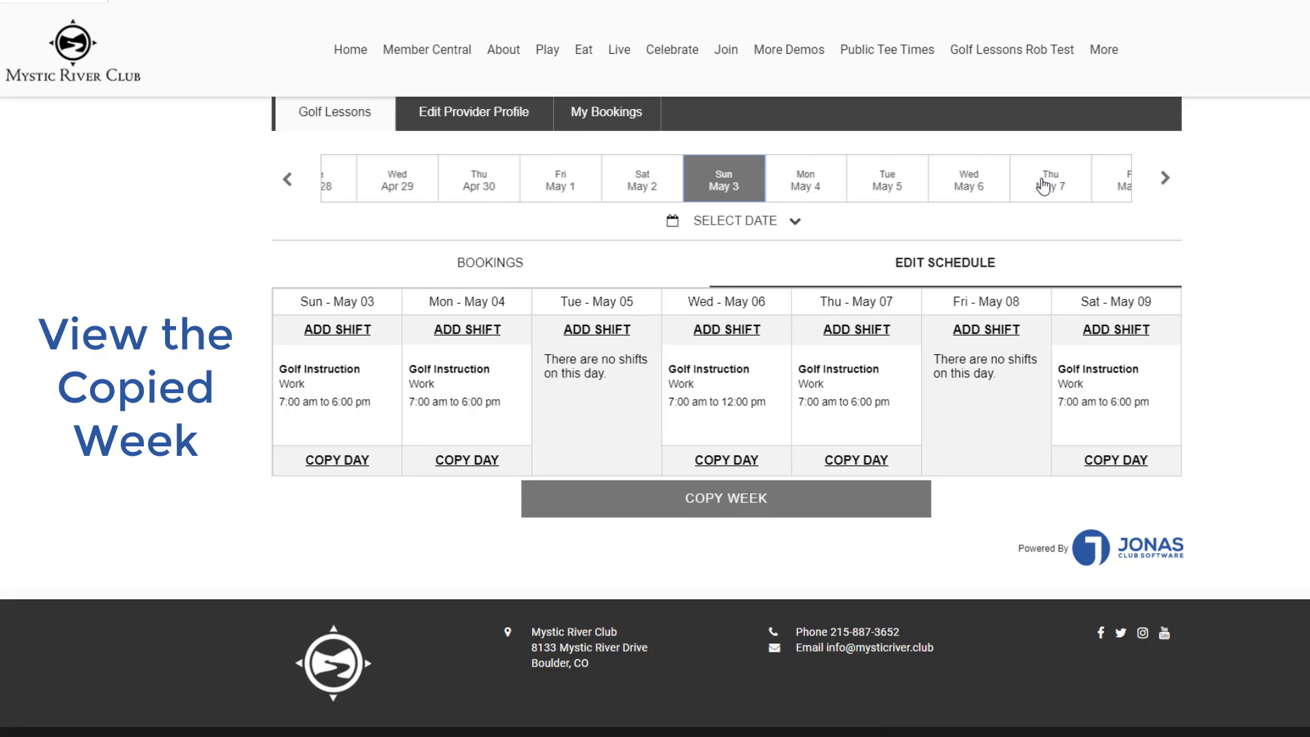